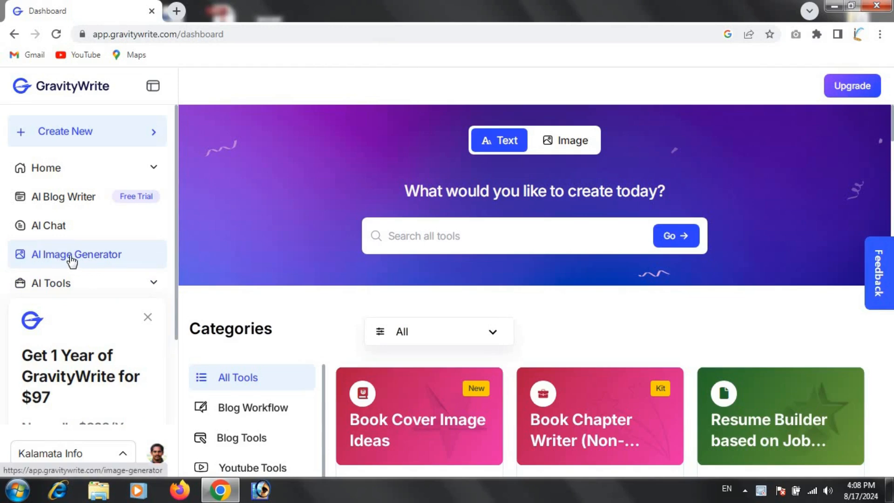
- Open the AI Image Generator and load the Professional Logos prompt from the Logo Builder styles for customization
click(72, 256)
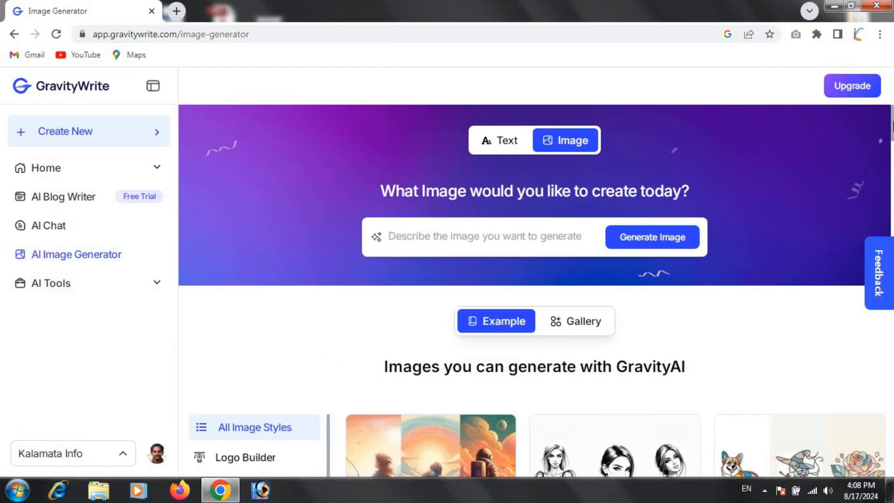
scroll(536, 289, down, 5)
scroll(535, 289, down, 4)
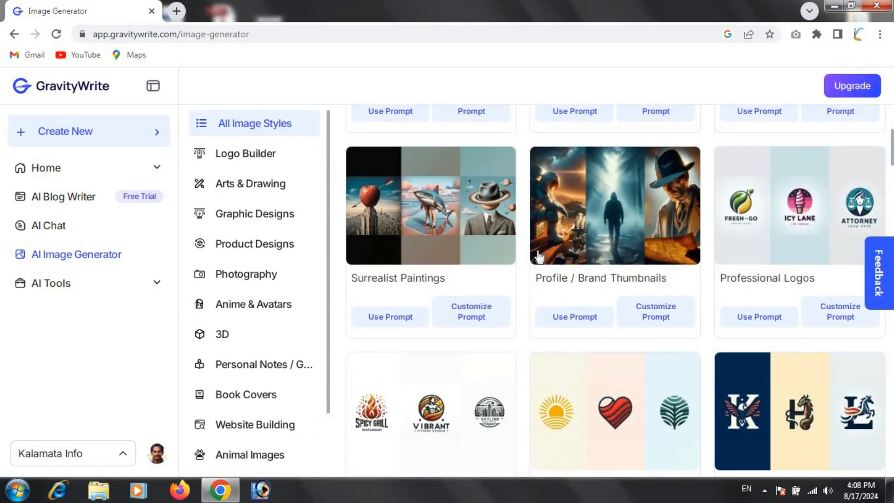
click(237, 156)
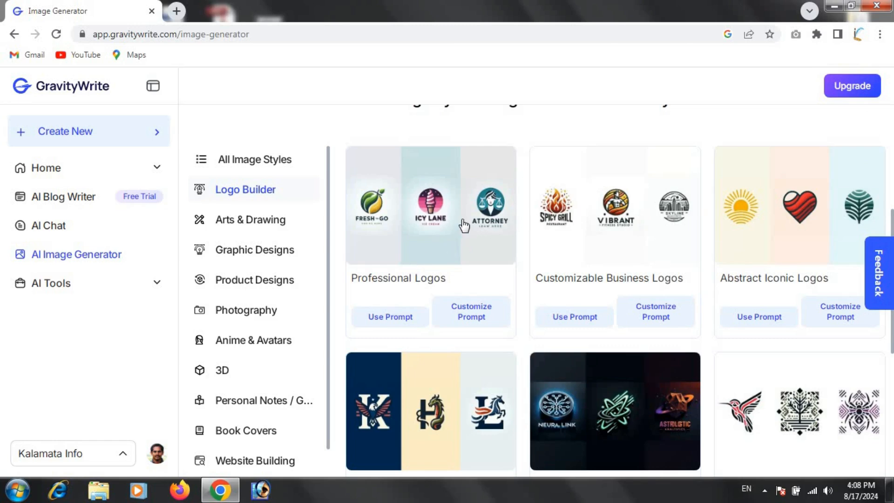
click(472, 321)
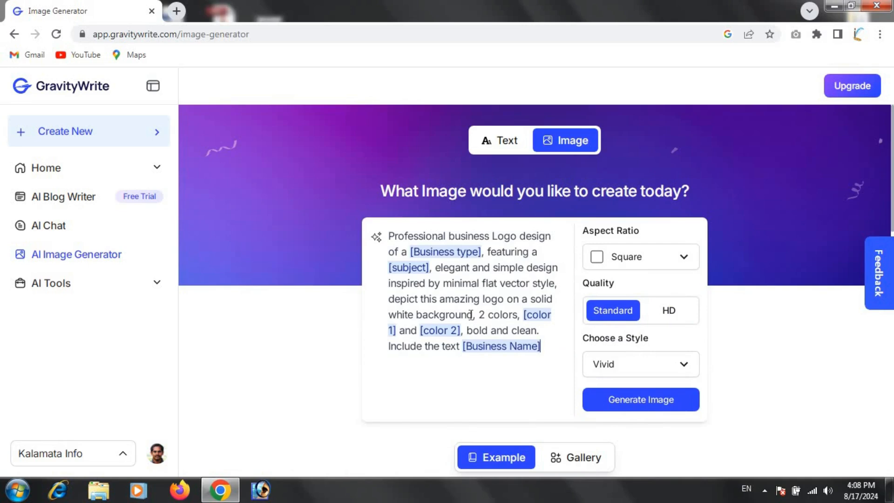
- Fill the prompt's business type placeholder with "health" and the subject placeholder with "pharmacy"
click(431, 256)
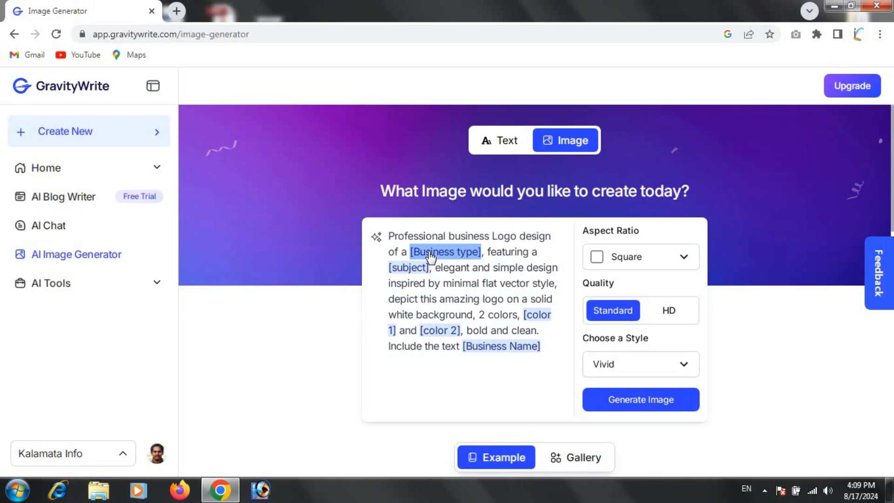
text(health)
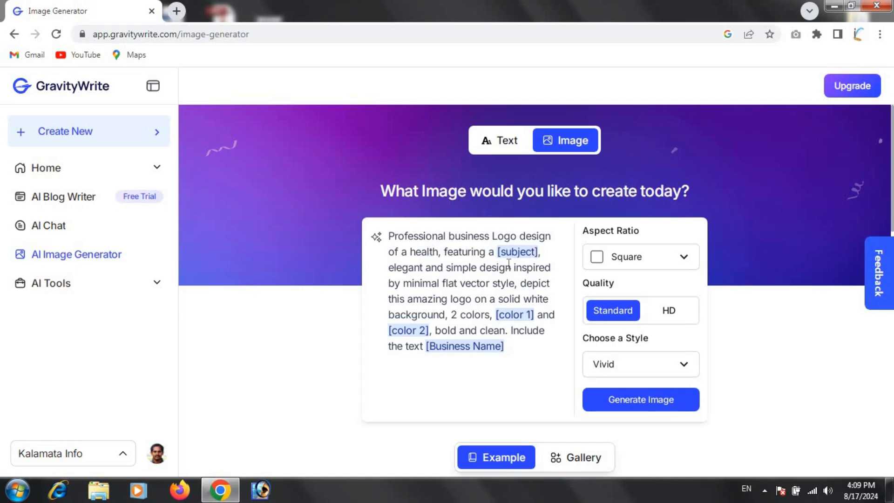
click(520, 256)
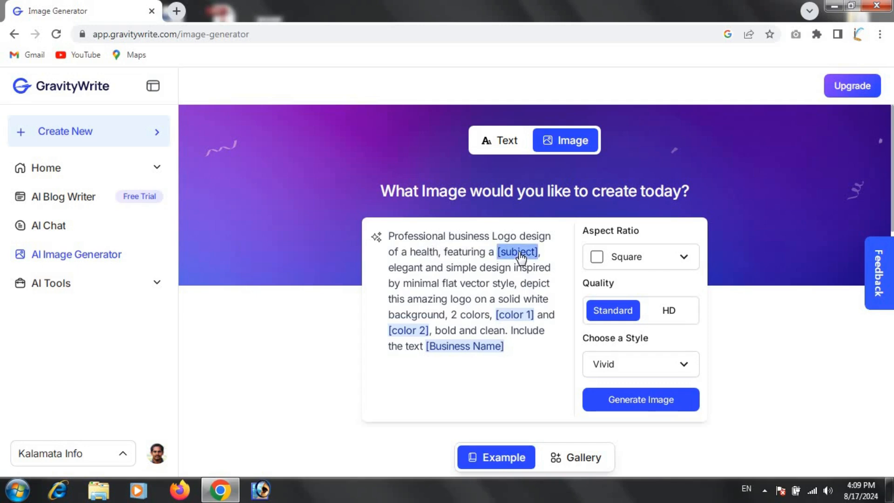
text(pharma)
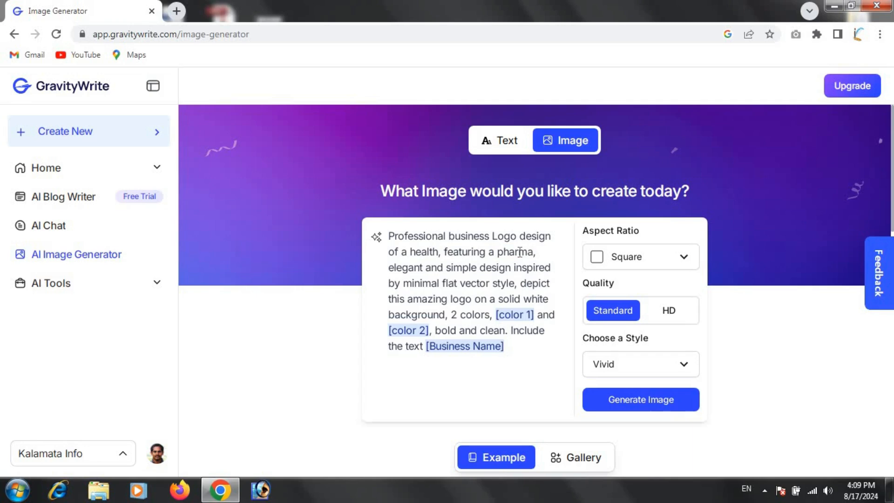
text(cy)
- Set the prompt's two colors to blue and green and the business name to "Kalamata Info"
click(516, 321)
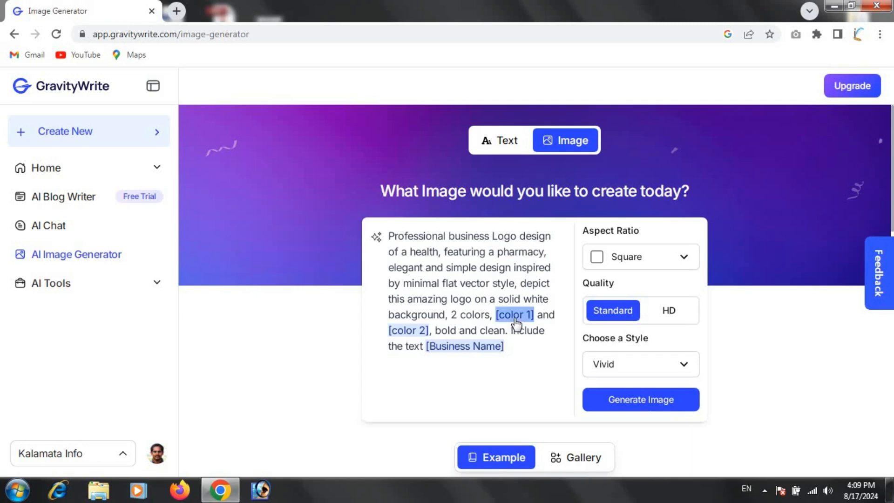
text(blue)
click(410, 332)
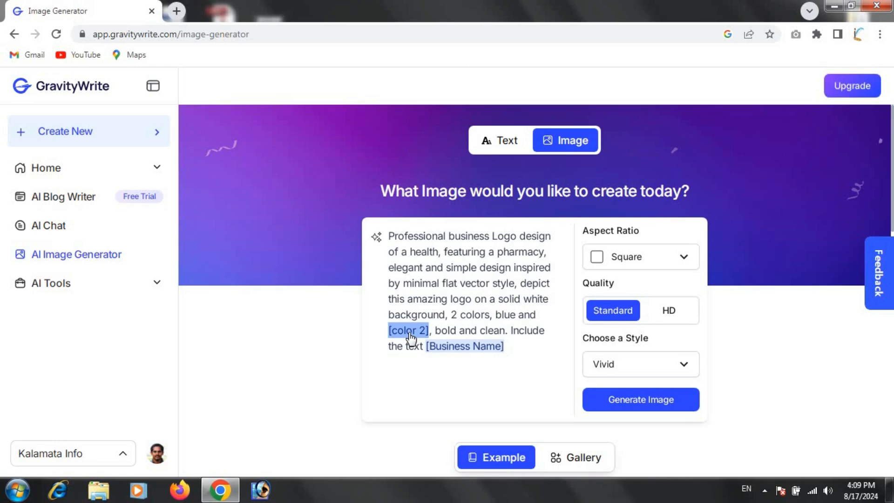
text(green)
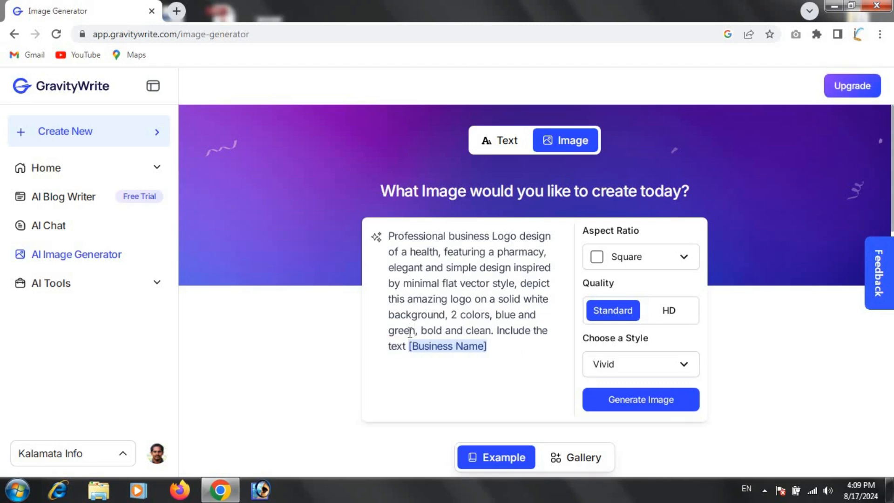
click(451, 353)
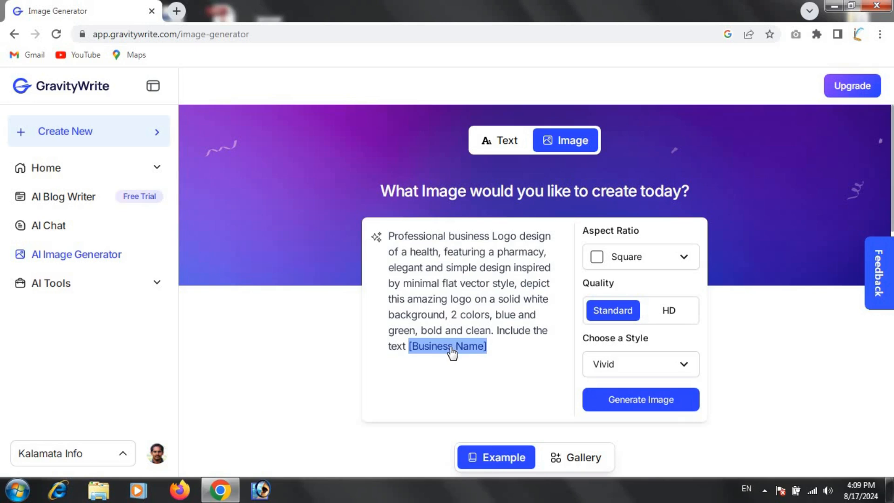
text(Kalamata Info)
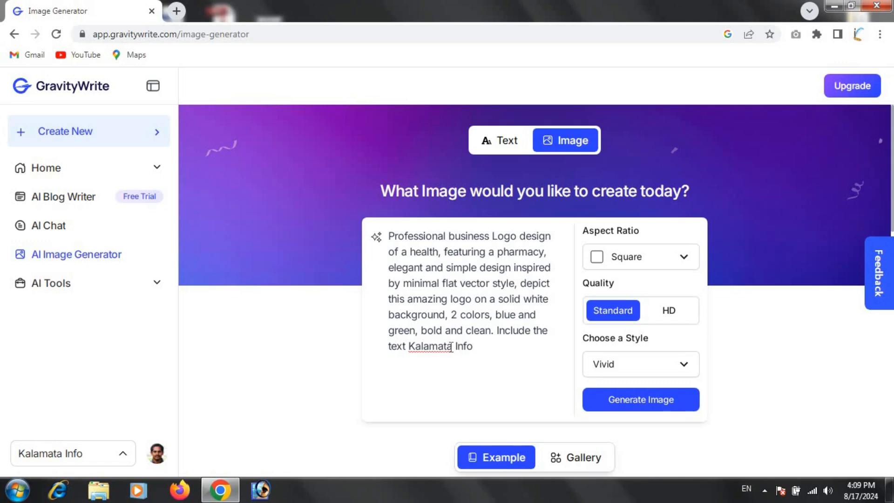
- Set the aspect ratio to Landscape and the style to Natural, and generate the logo image
click(682, 259)
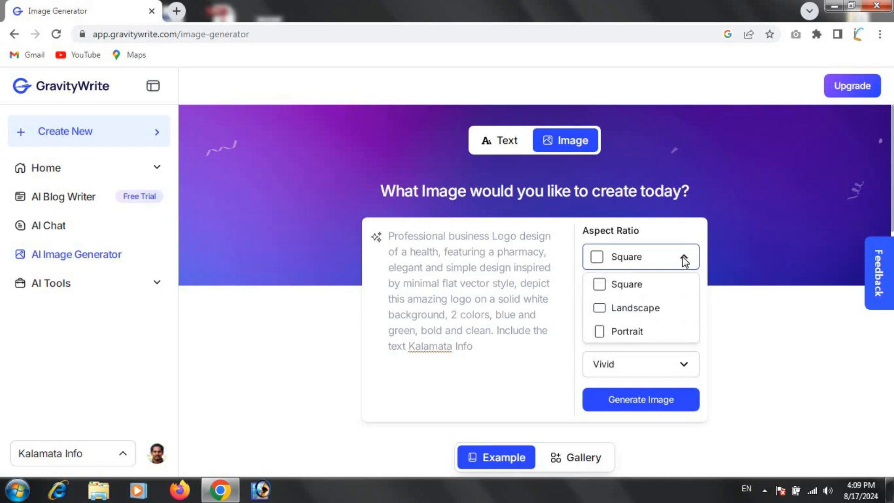
click(639, 311)
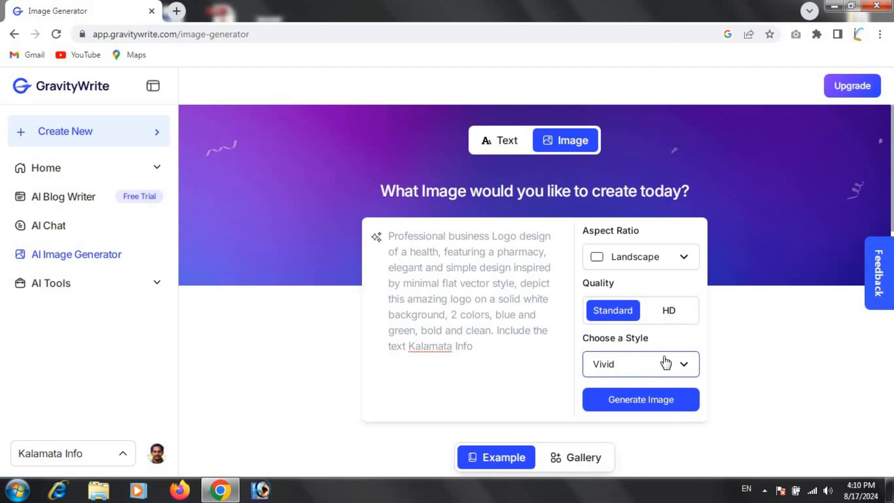
click(684, 366)
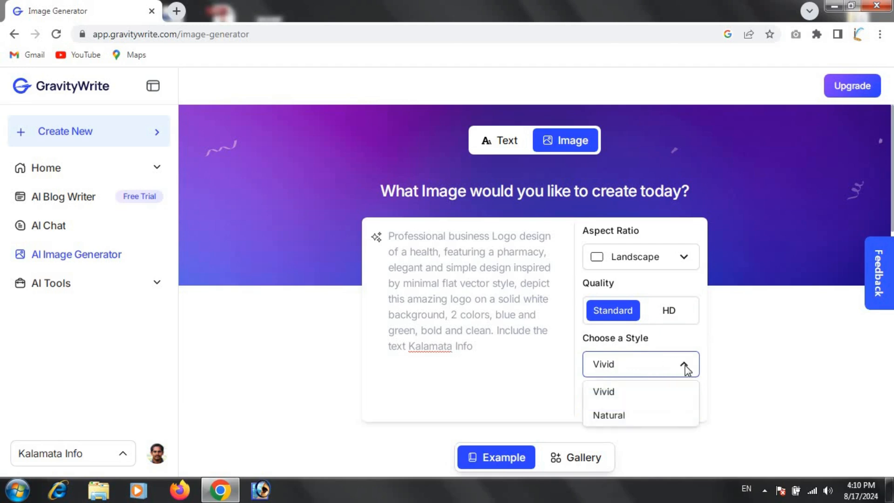
click(613, 417)
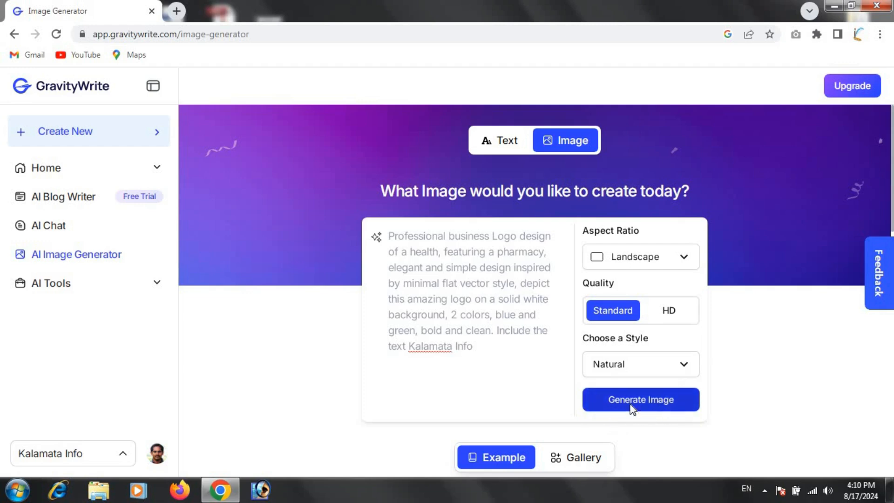
click(631, 406)
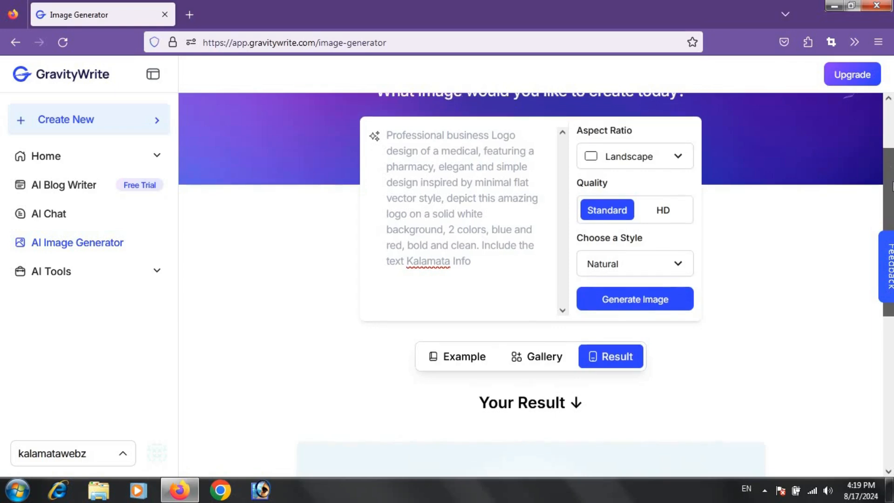
- Remove the background from the generated Kalamata Info logo and download the image
scroll(531, 279, down, 4)
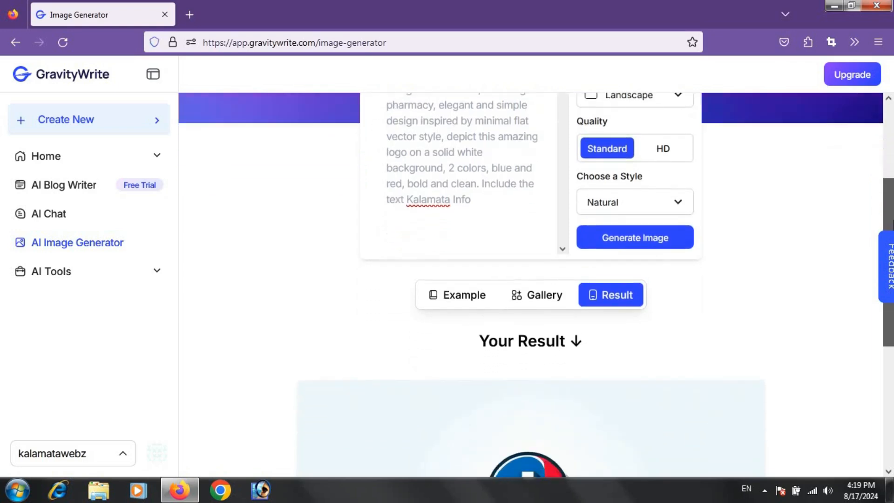
scroll(531, 280, down, 3)
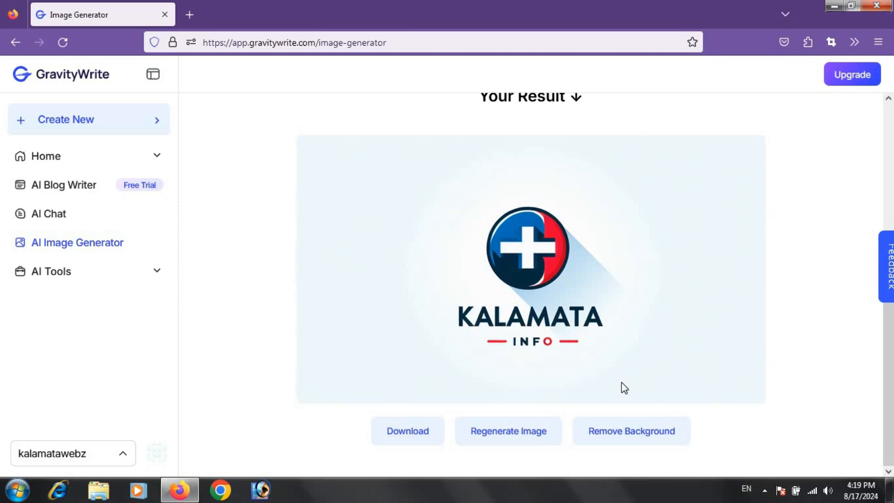
click(632, 433)
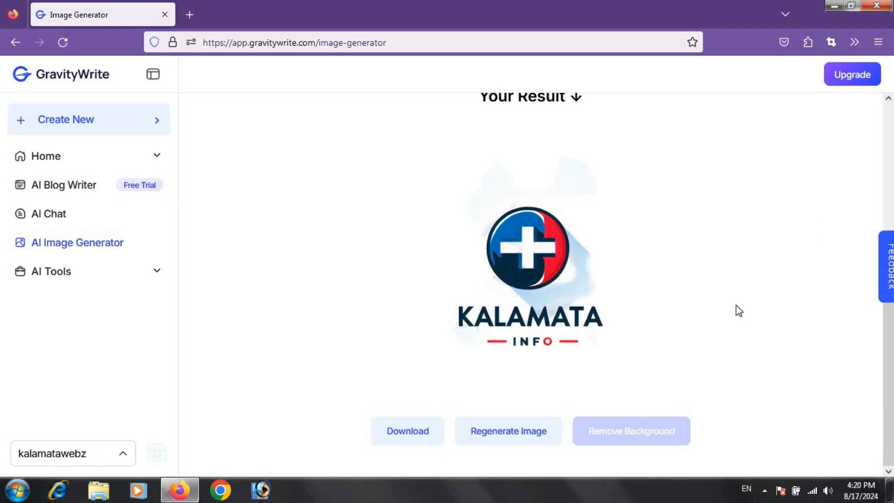
click(412, 433)
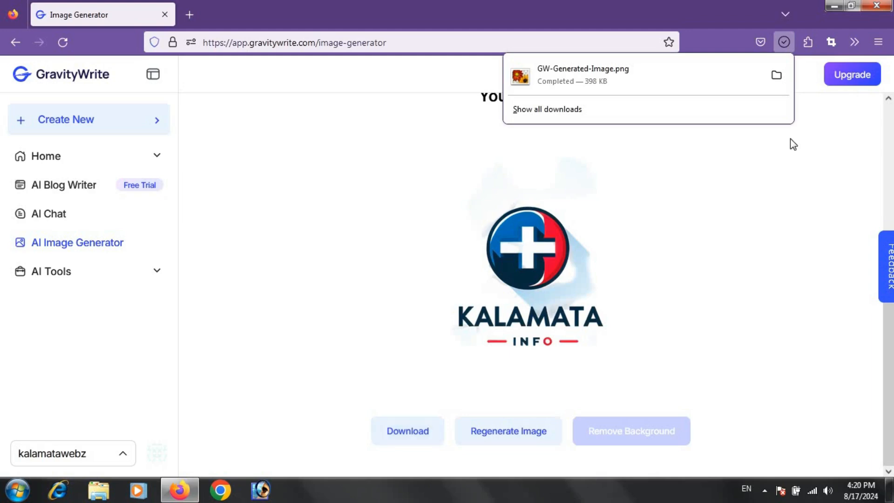
- View the downloaded GW-Generated-Image file from its folder, and close the viewer and the folder window
click(775, 76)
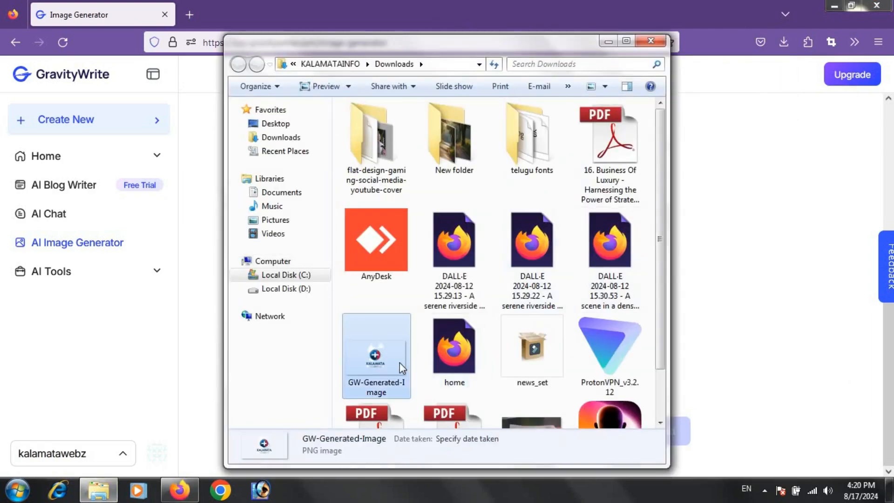
double_click(381, 366)
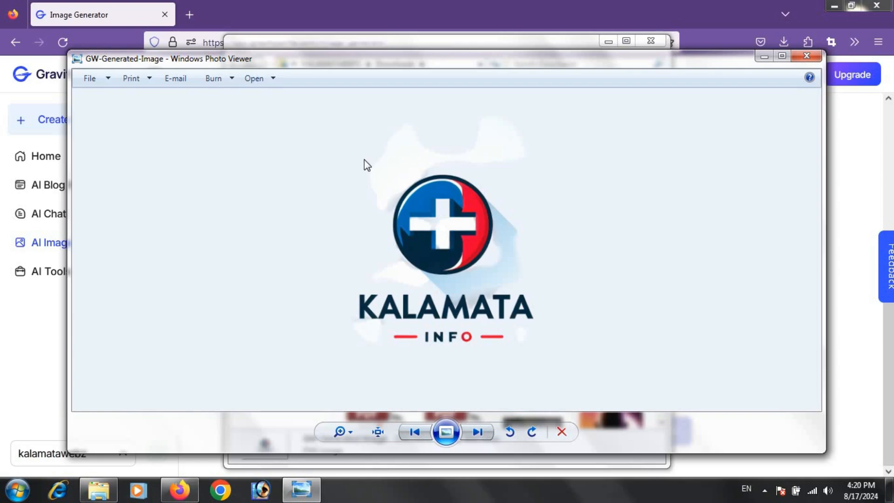
click(807, 55)
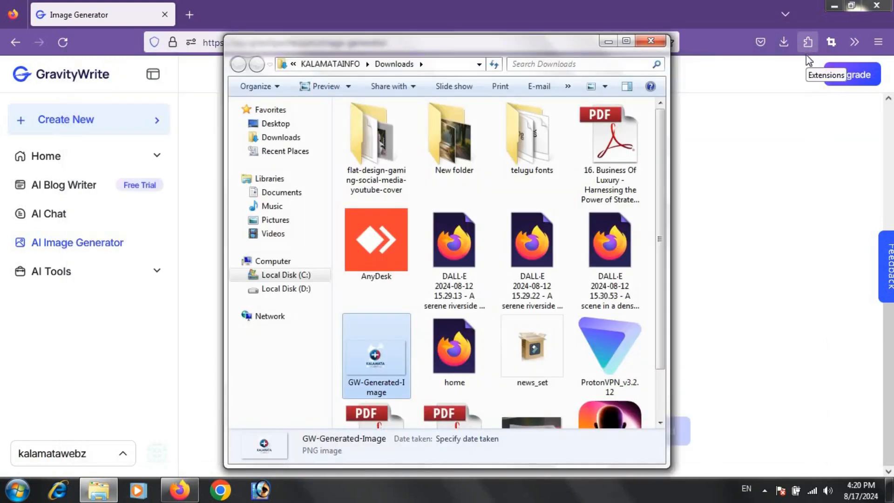
click(651, 41)
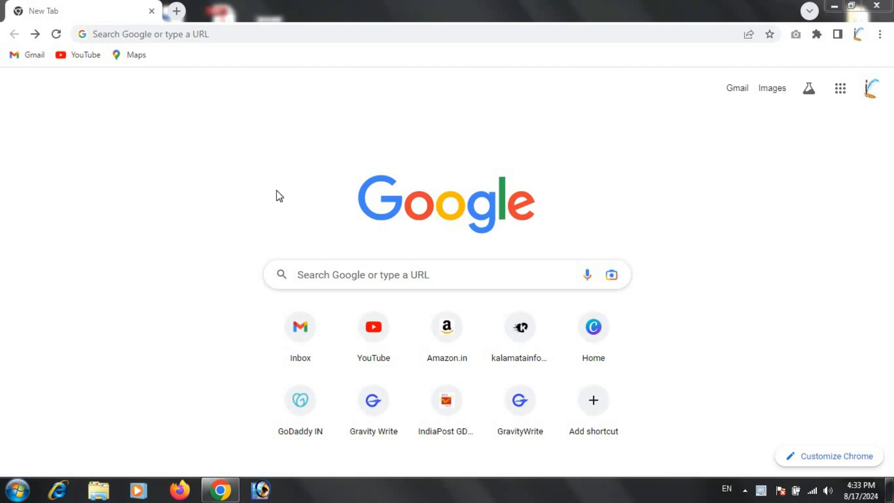
- Go to logomaker.net in Chrome and start designing a logo in the Business category
click(277, 34)
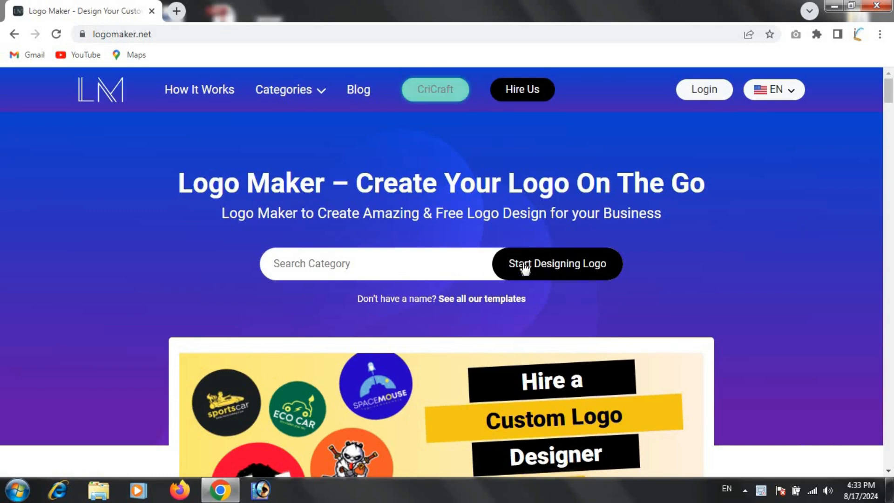
click(554, 273)
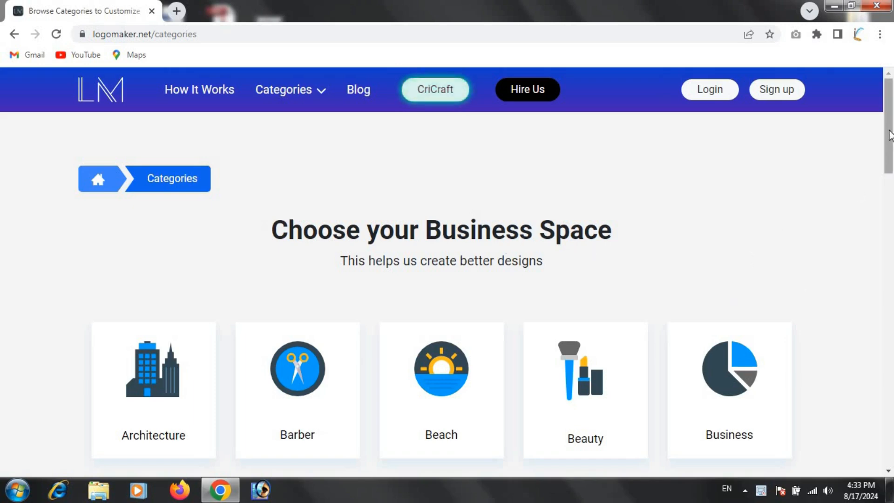
drag(891, 135, 893, 188)
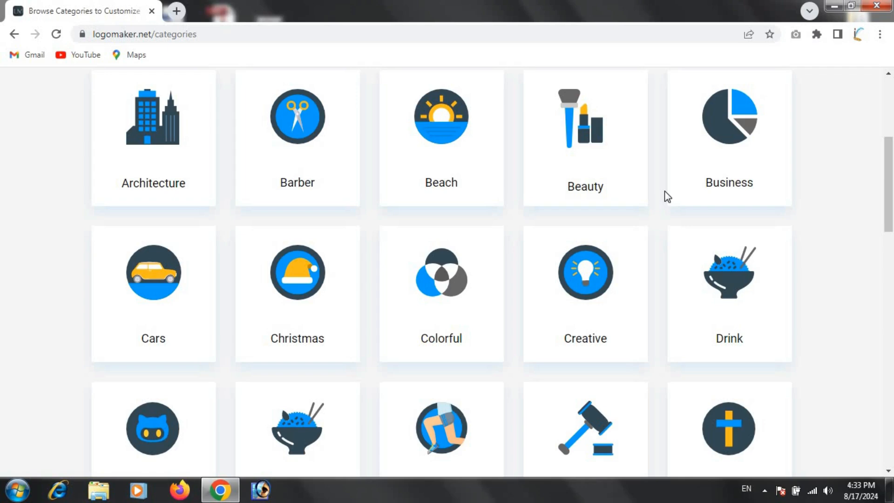
click(730, 126)
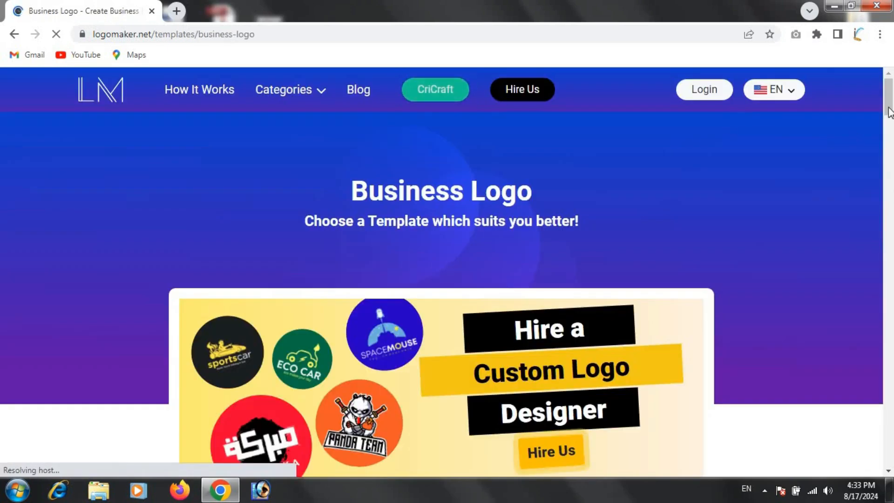
- Open the Ventures business logo template in the logo editor
drag(890, 100, 891, 140)
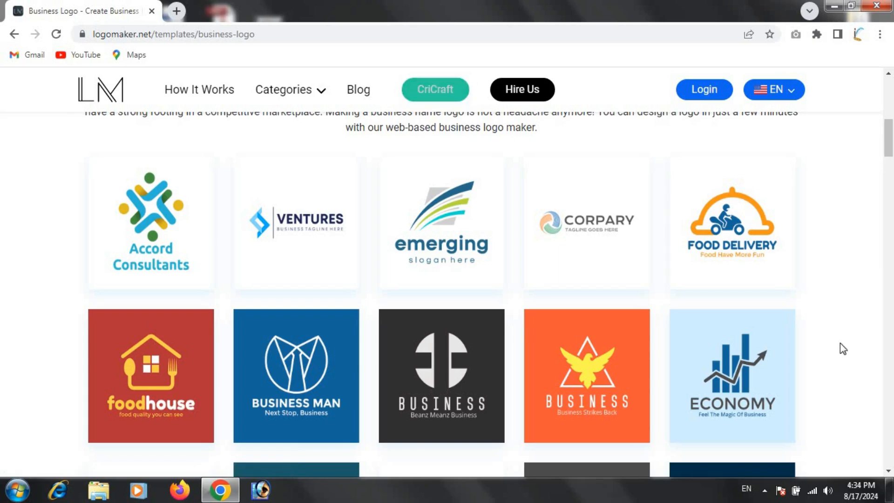
mouse_move(308, 226)
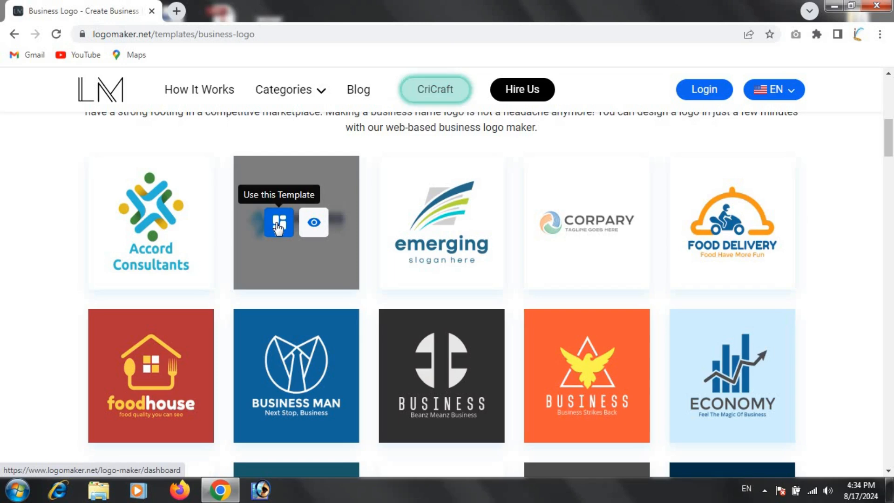
click(278, 225)
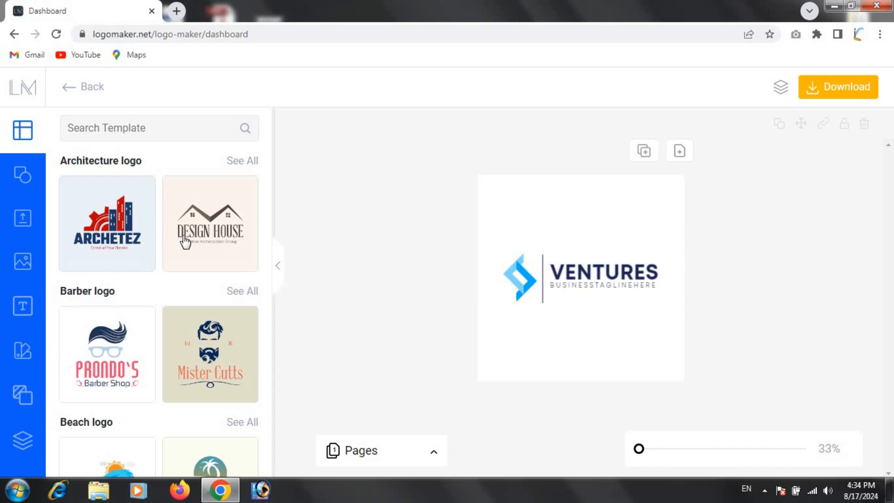
- Recolor the darker blue right-hand shape of the Ventures icon to the coral red solid color
click(521, 280)
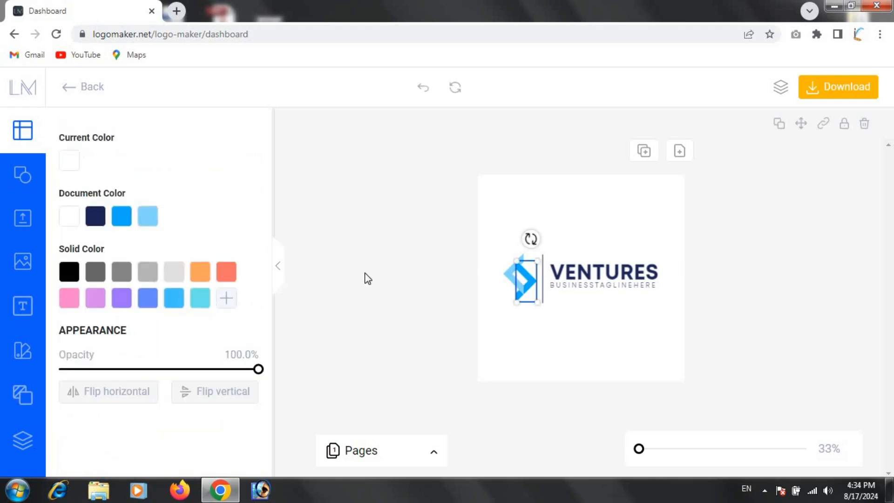
click(232, 278)
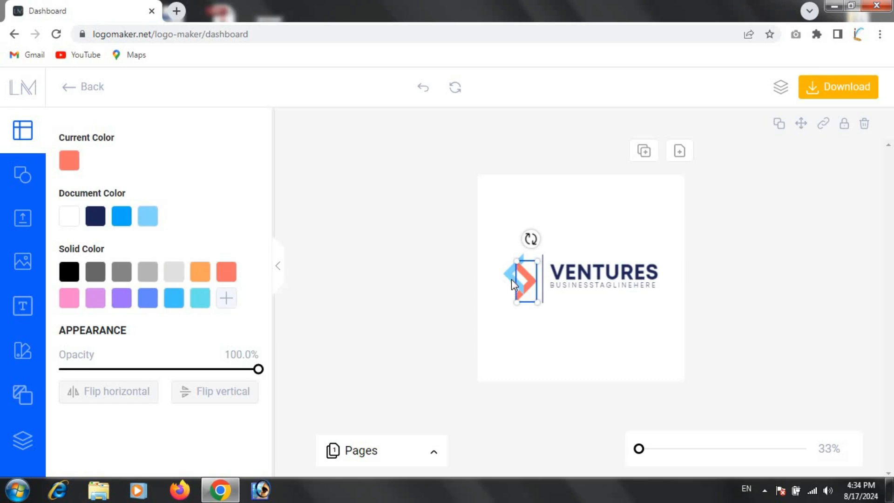
- Recolor the light blue left-hand shape of the icon to the light orange solid color
click(513, 285)
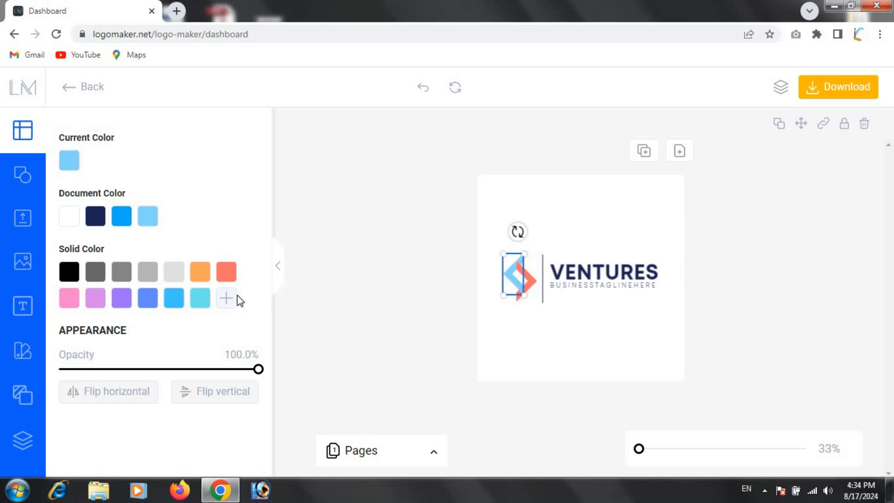
click(202, 280)
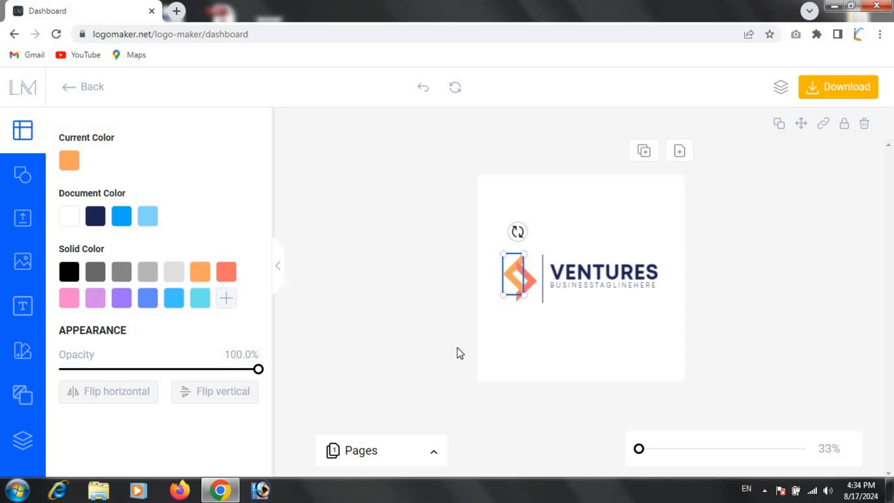
- Replace the VENTURES heading with "Kalamata Info" and set its font size to 64
click(618, 273)
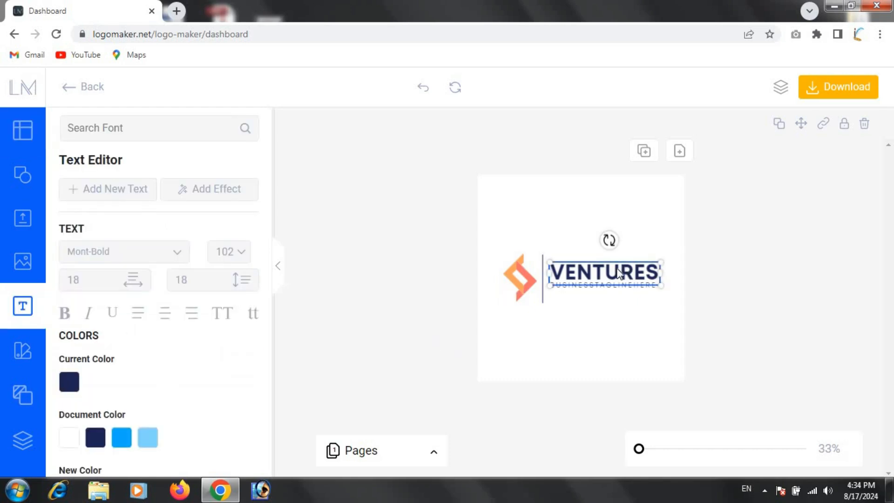
key(ctrl+a)
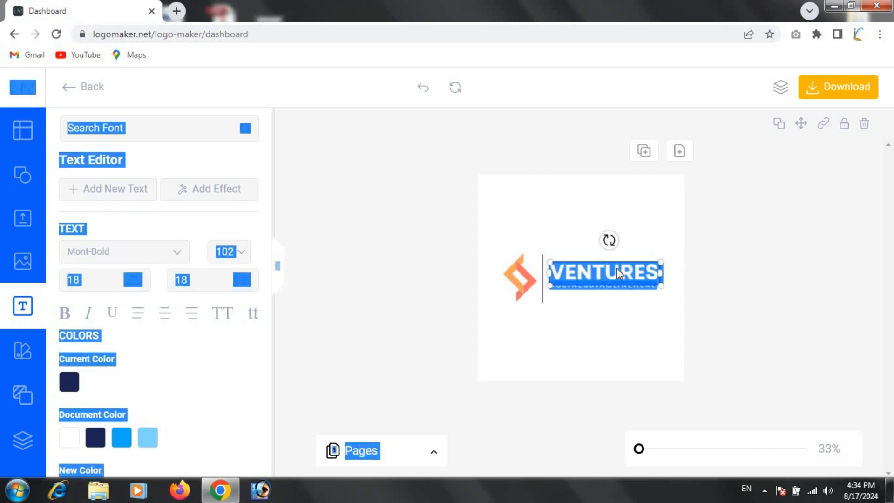
click(619, 273)
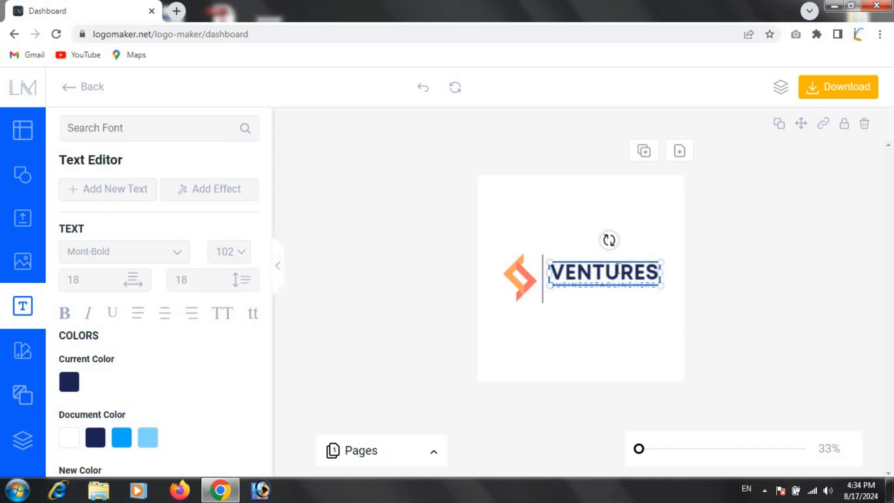
double_click(618, 269)
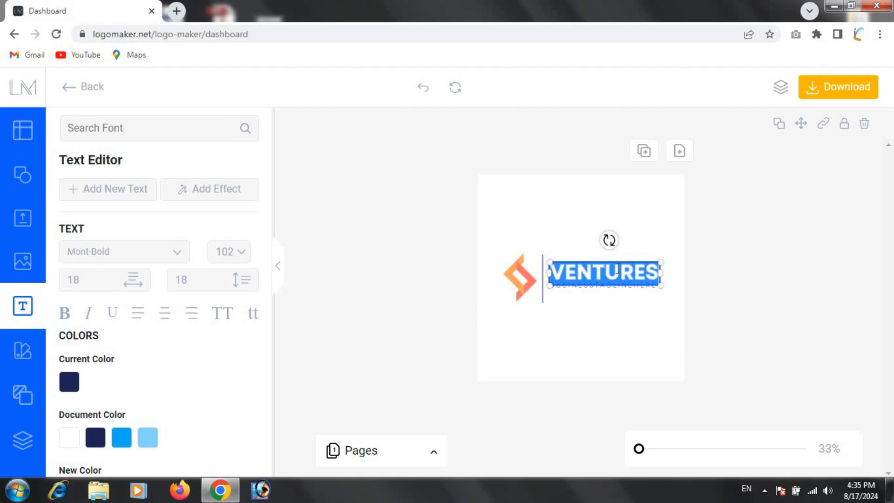
text(Kalamat)
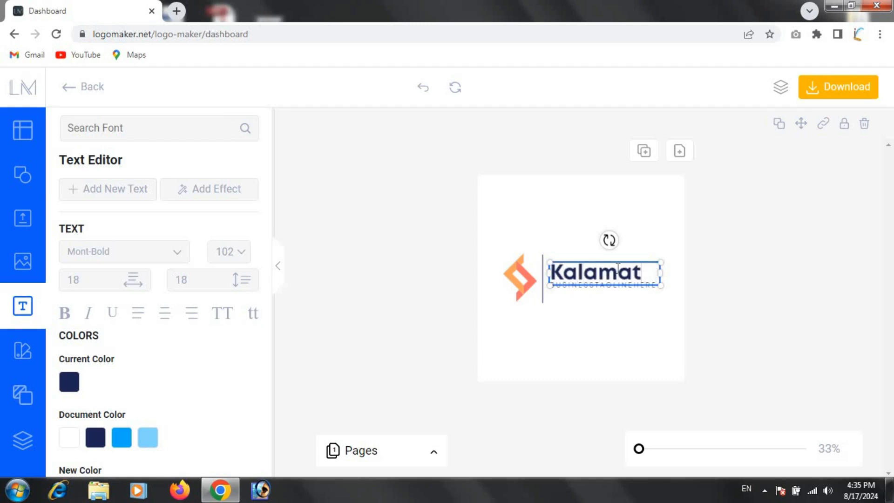
text(a)
key(Return)
text(Info)
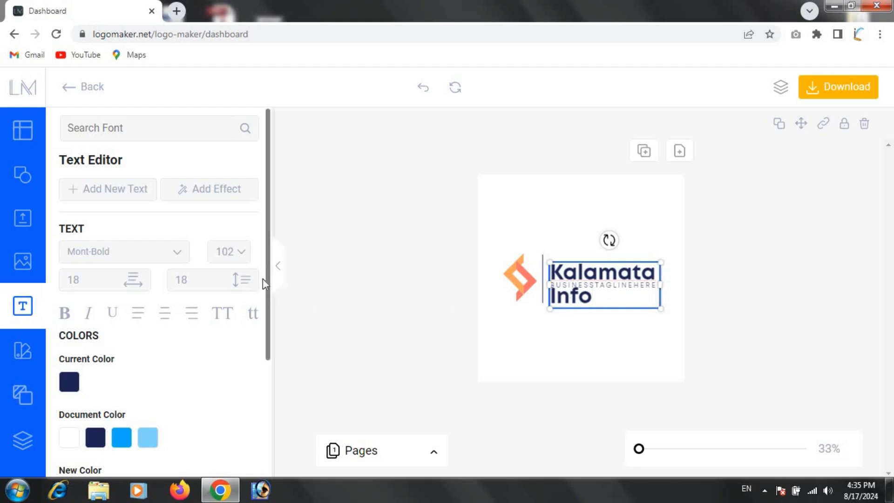
click(230, 251)
click(224, 448)
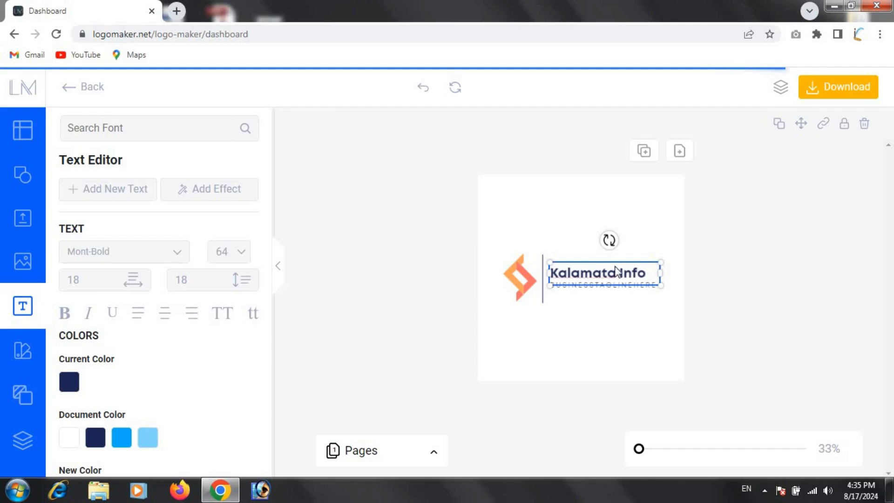
- Try a black background for the logo, and settle on the lightest gray solid color
click(605, 290)
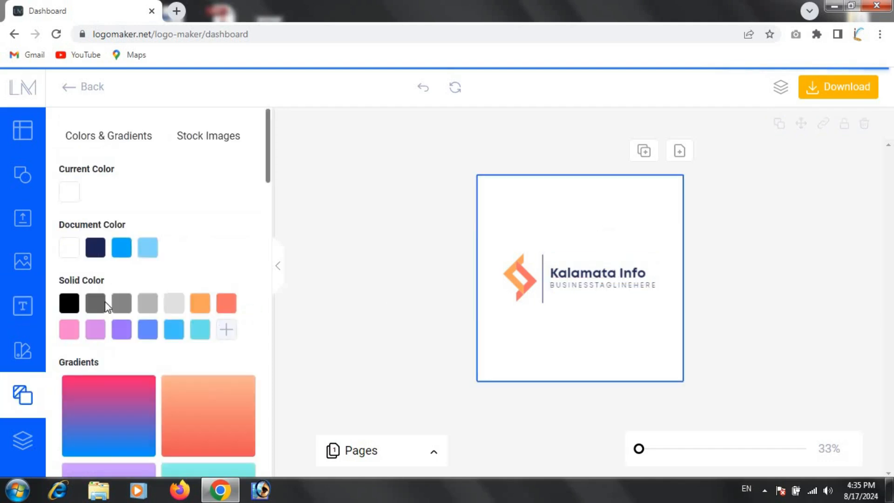
click(70, 308)
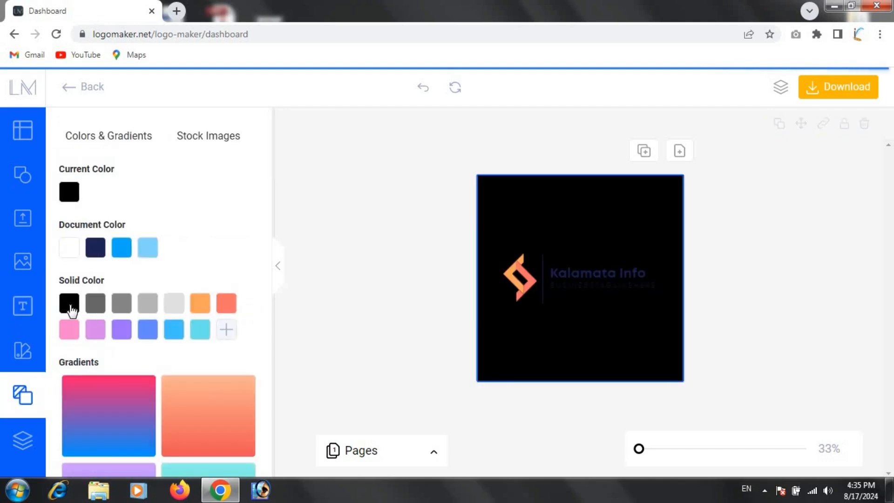
click(225, 331)
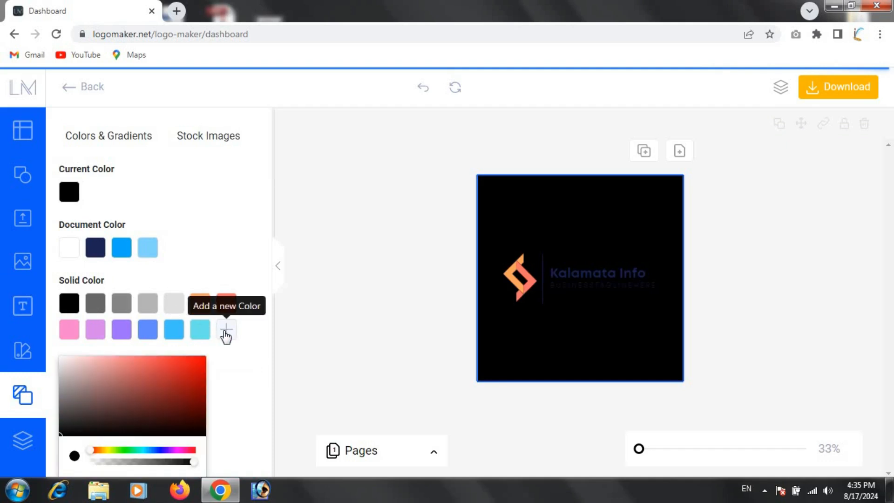
click(175, 304)
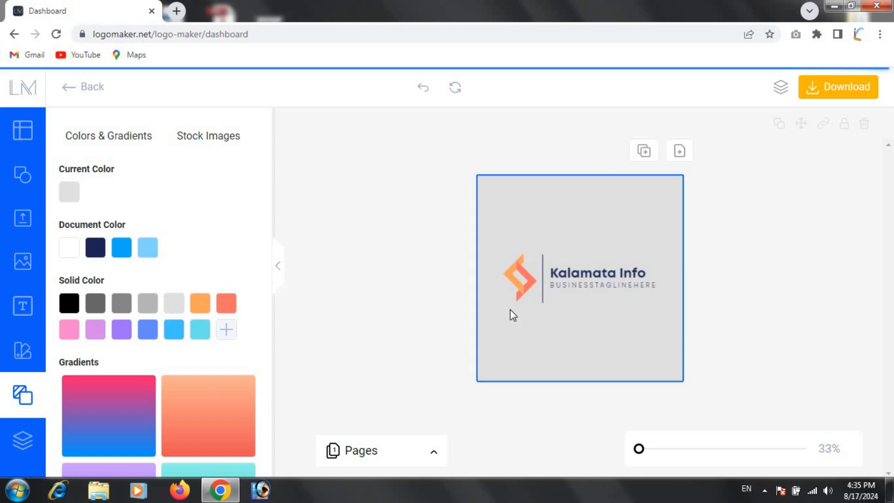
- Replace the business tagline under the heading with "its a game with art"
click(634, 291)
click(643, 290)
click(641, 289)
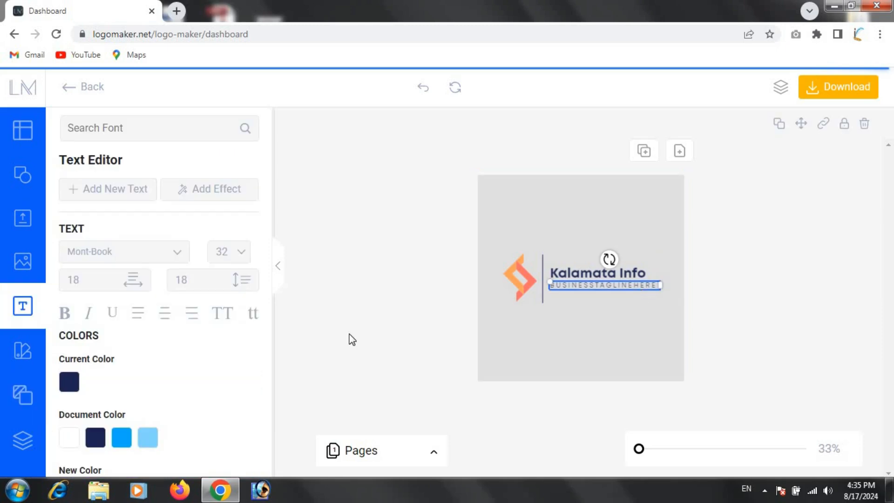
double_click(606, 286)
key(ctrl+a)
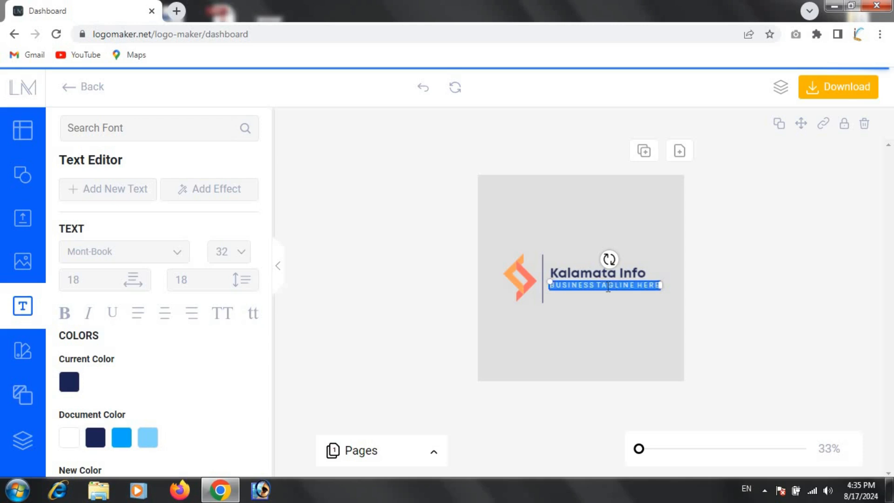
key(BackSpace)
text(te)
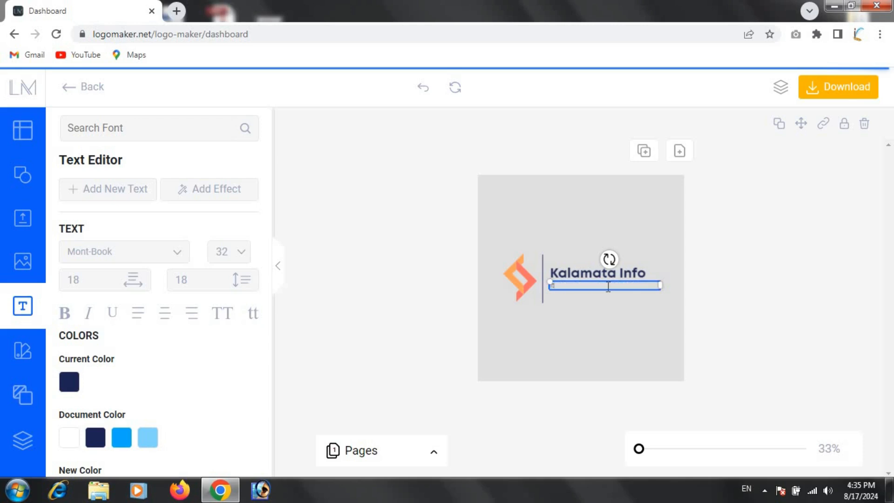
text(c)
text(h)
text(me)
text( with)
click(658, 343)
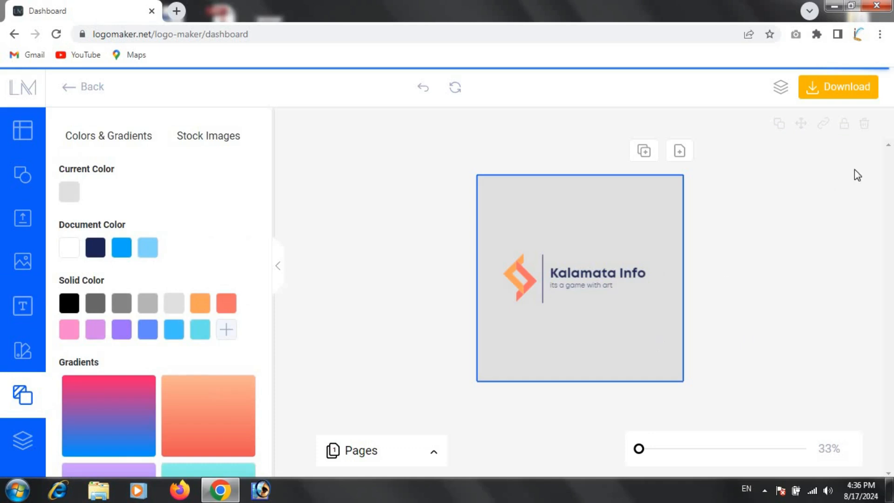
- Download the finished logo as a high-quality PNG image
click(840, 96)
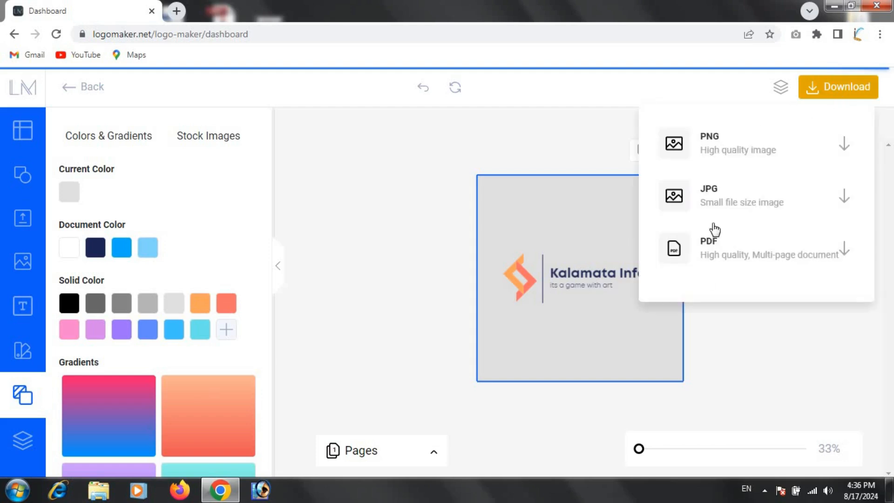
click(765, 153)
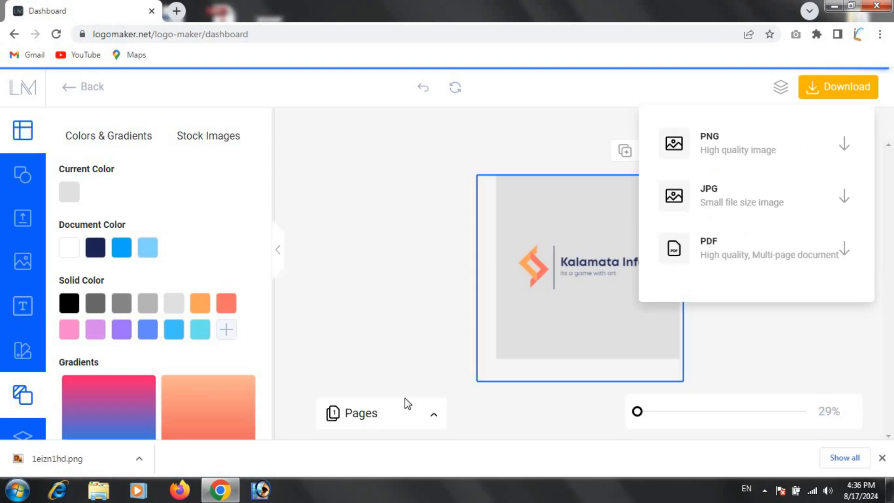
- Show the downloaded 1eizn1hd.png in its folder and open it for viewing
click(140, 460)
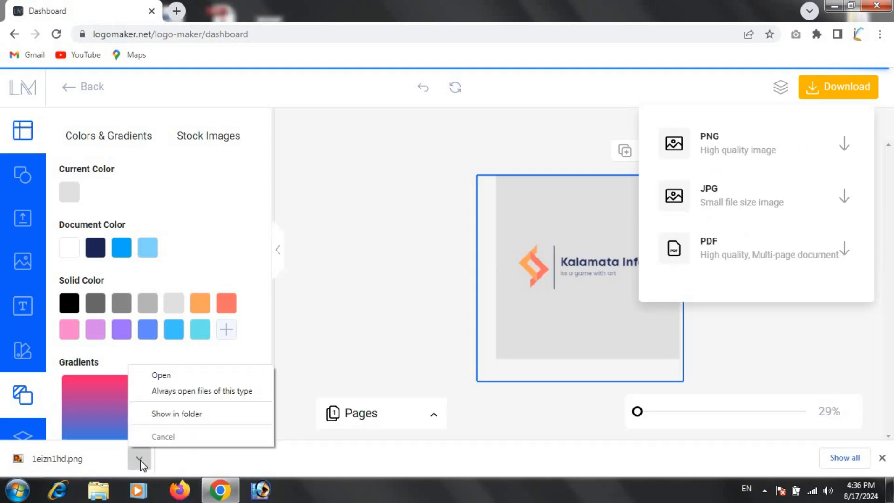
click(186, 420)
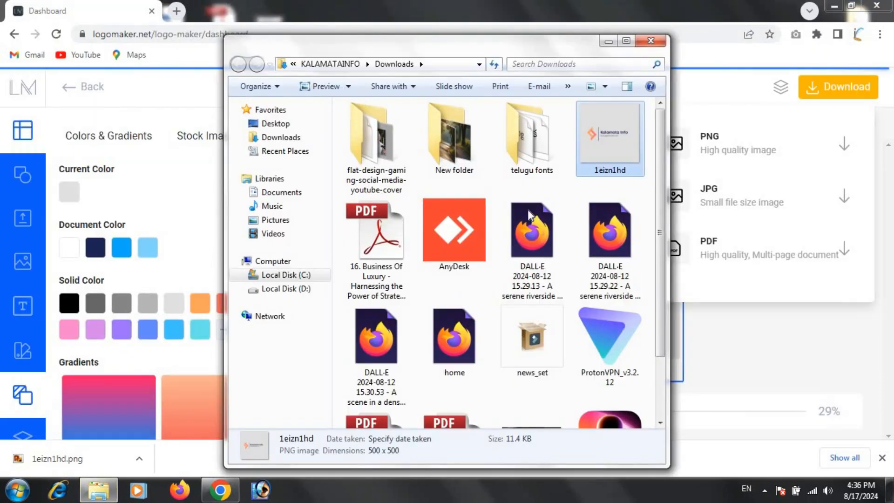
double_click(600, 142)
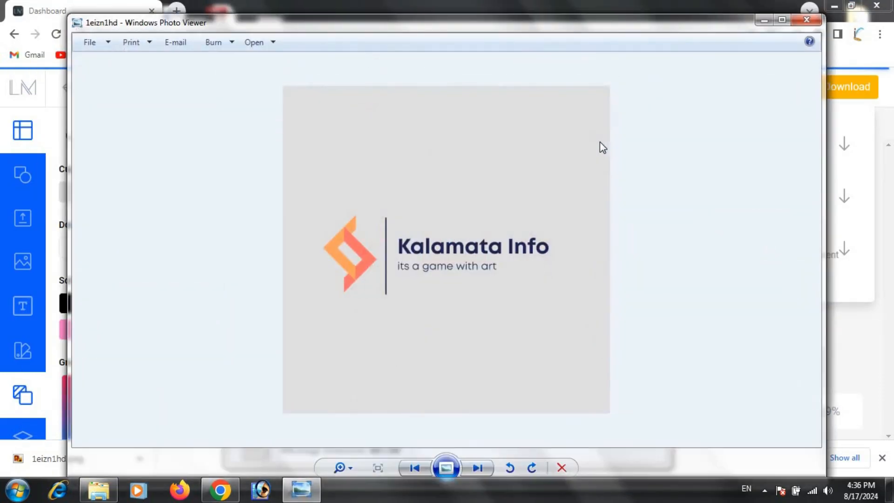